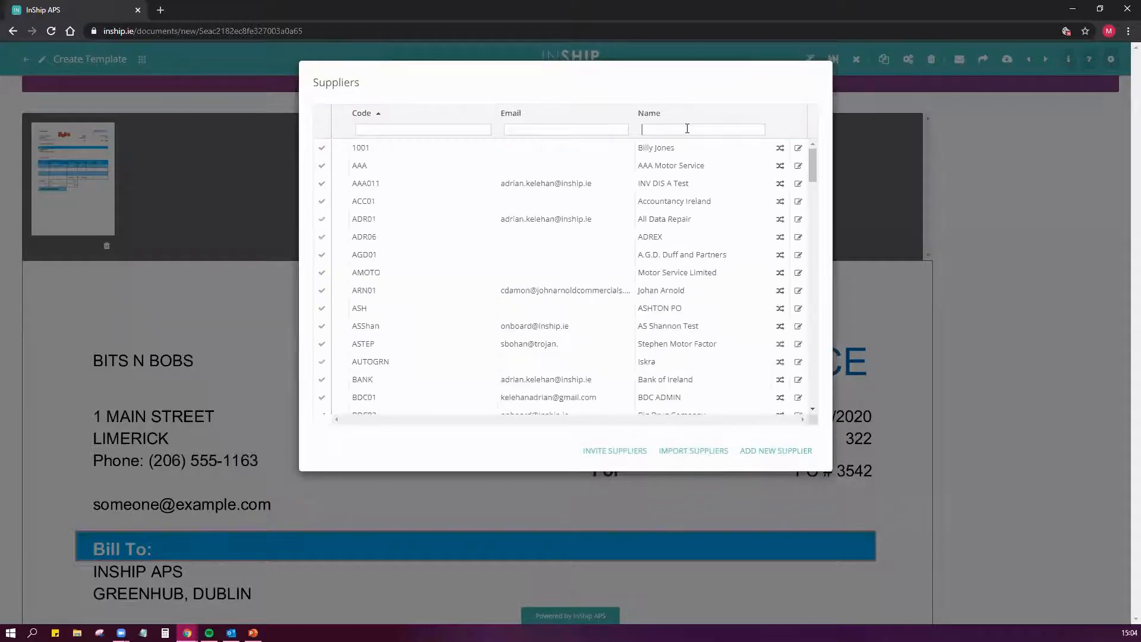
# - Select the supplier Bits n Bobs and create a new template with the document type Invoice
pyautogui.write('bit')
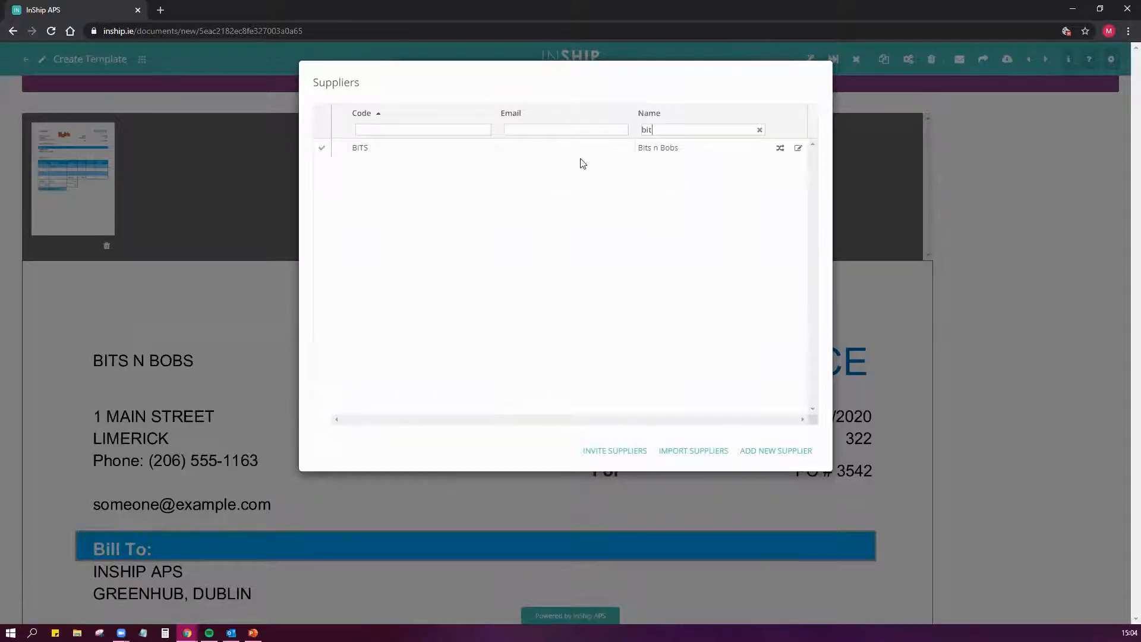
pyautogui.click(322, 150)
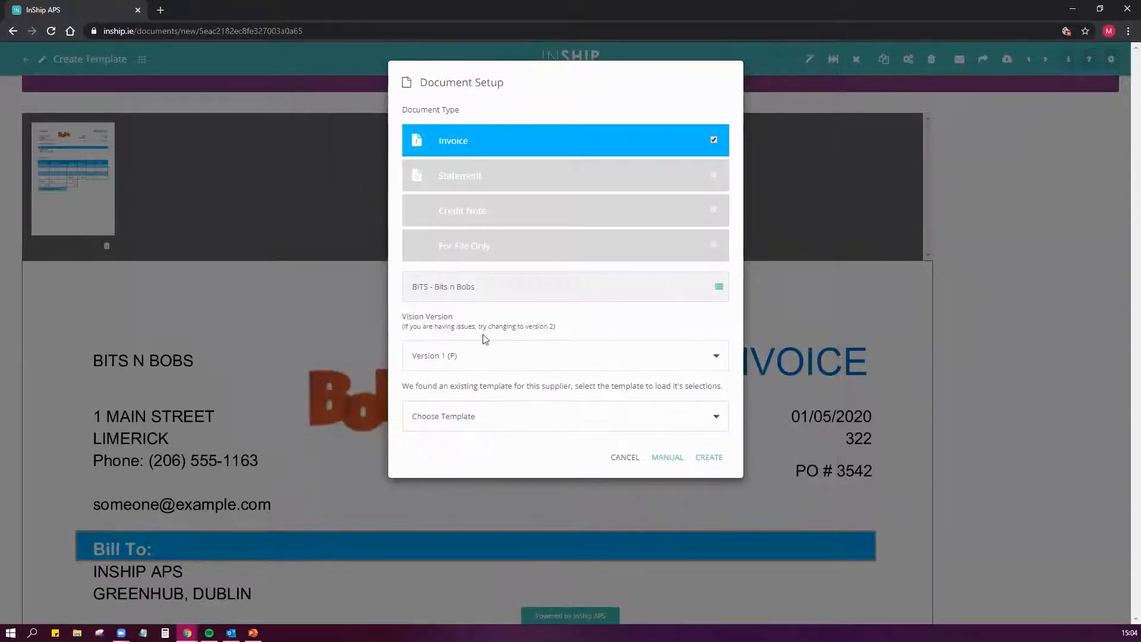
pyautogui.click(709, 457)
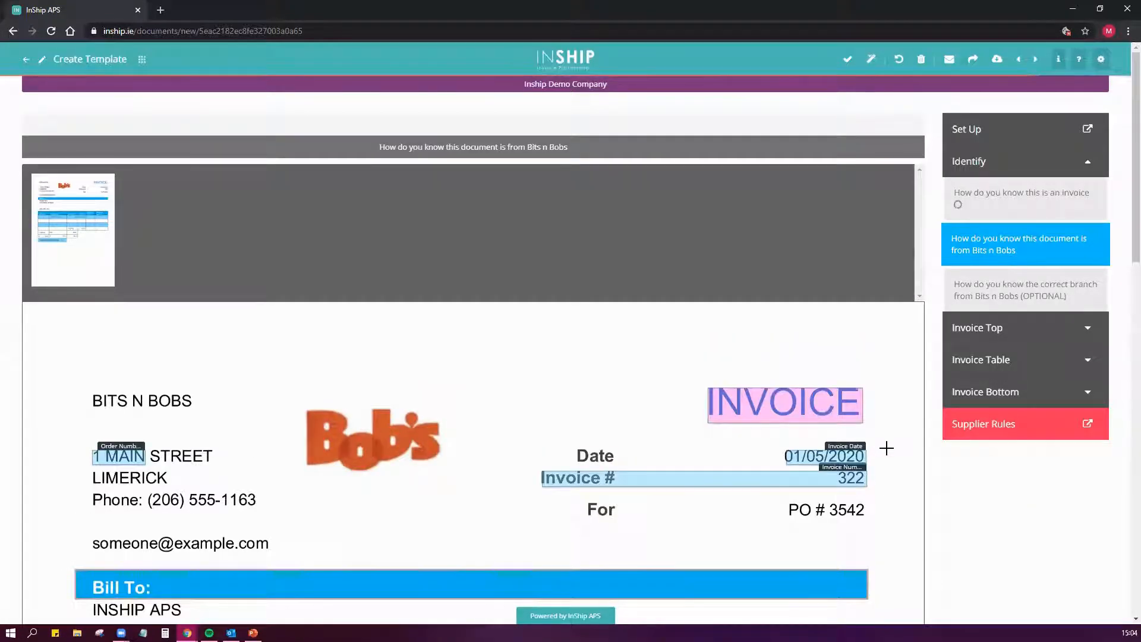
# - Identify the document type by the INVOICE heading and the supplier by the Bob's logo
pyautogui.scroll(-1, 886, 448)
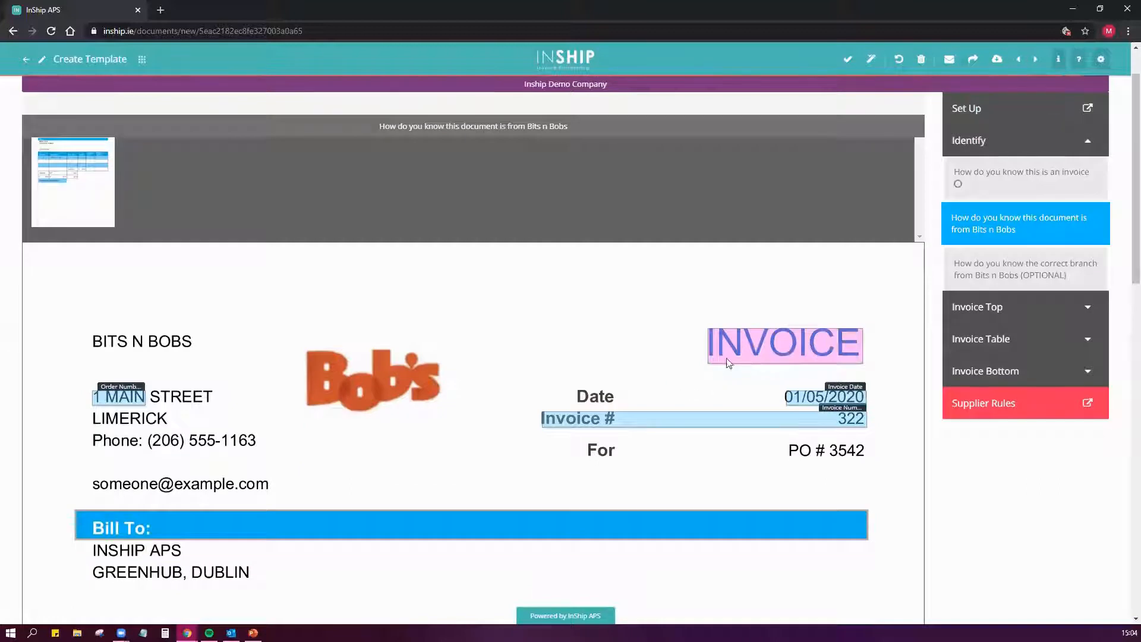
pyautogui.click(815, 341)
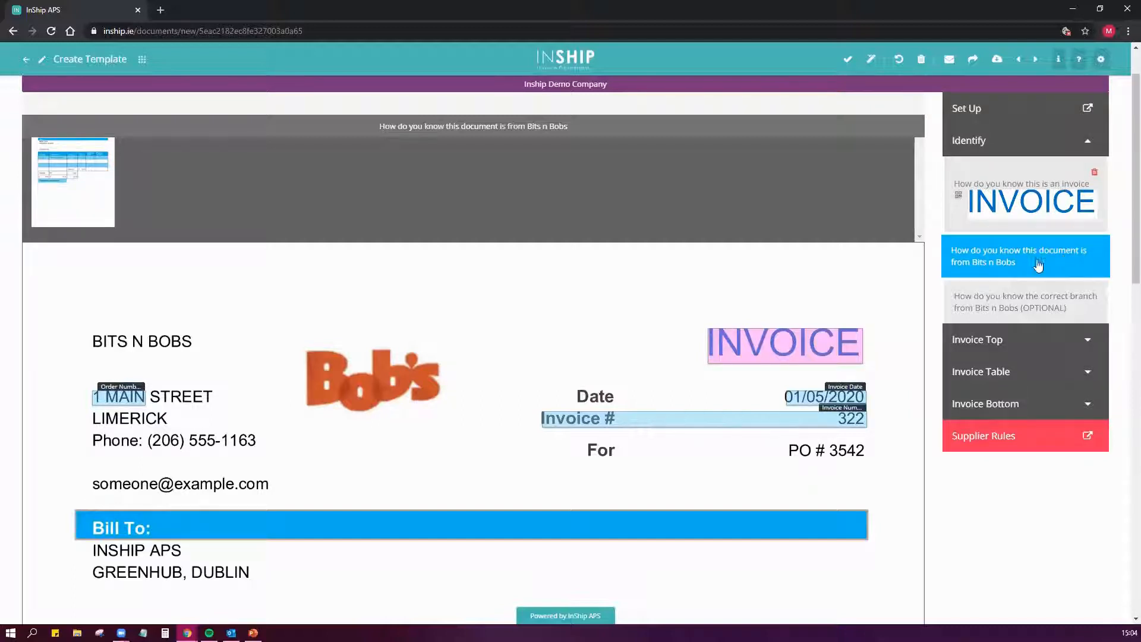
pyautogui.moveTo(290, 337); pyautogui.dragTo(448, 432)
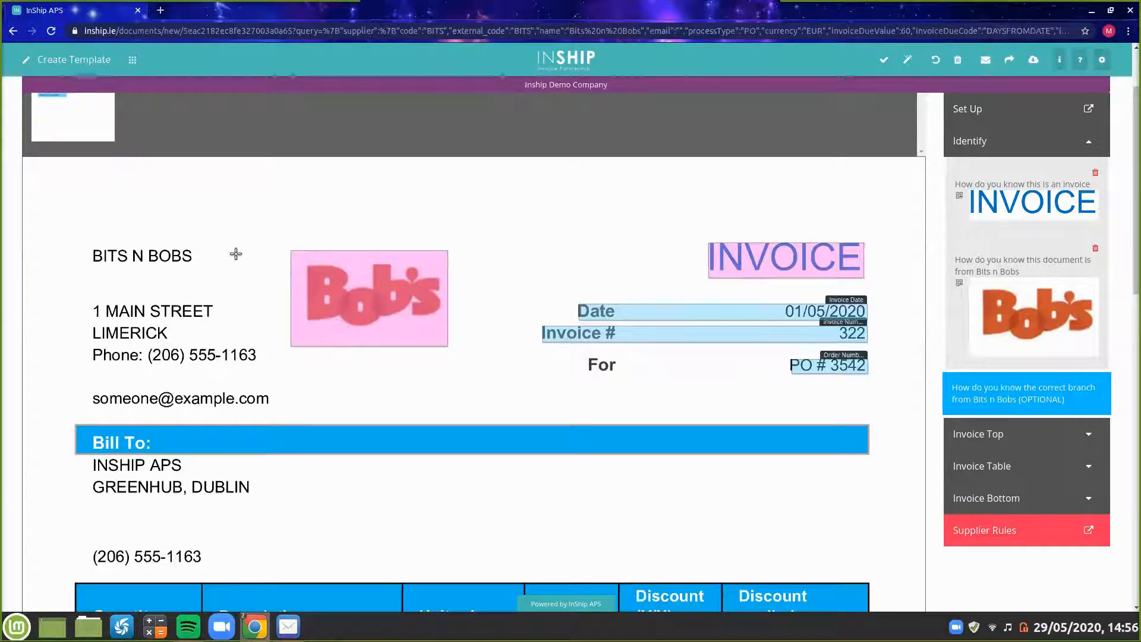
# - Try to highlight the supplier's name and address area as the optional branch identifier
pyautogui.moveTo(80, 239)
pyautogui.mouseDown()
pyautogui.moveTo(233, 270)
pyautogui.moveTo(69, 237)
pyautogui.moveTo(83, 239)
pyautogui.mouseUp()
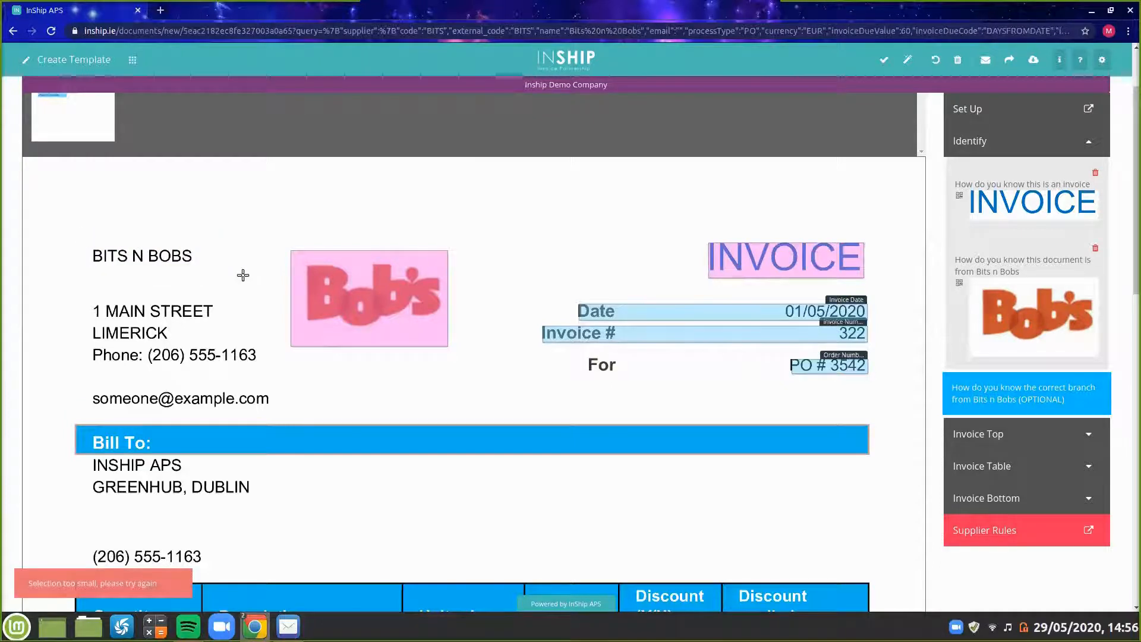
pyautogui.moveTo(78, 287)
pyautogui.mouseDown()
pyautogui.moveTo(273, 380)
pyautogui.moveTo(255, 315)
pyautogui.moveTo(93, 278)
pyautogui.mouseUp()
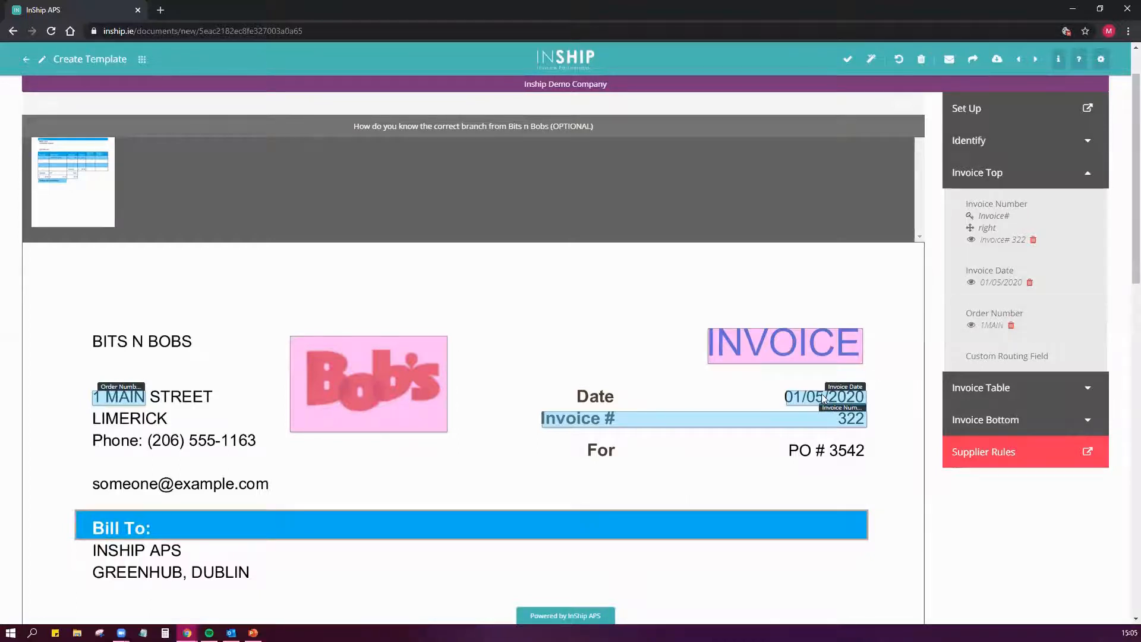
# - Remap Invoice Date to the Date label with 01/05/2020, and Order Number to PO # 3542
pyautogui.click(824, 397)
pyautogui.moveTo(574, 387); pyautogui.dragTo(866, 408)
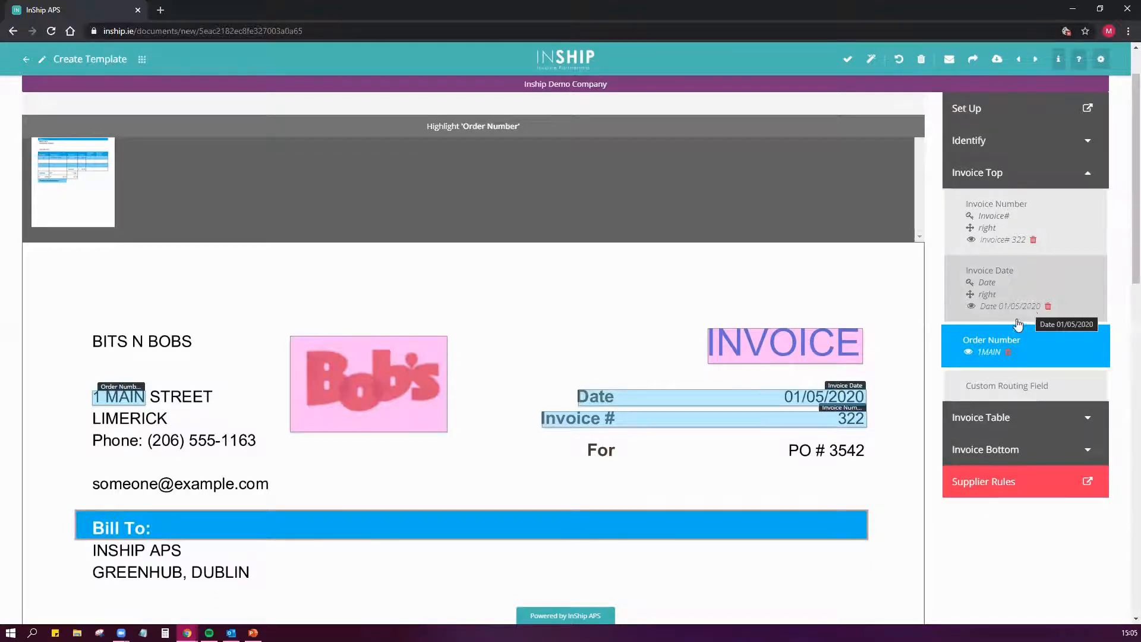
pyautogui.click(1008, 355)
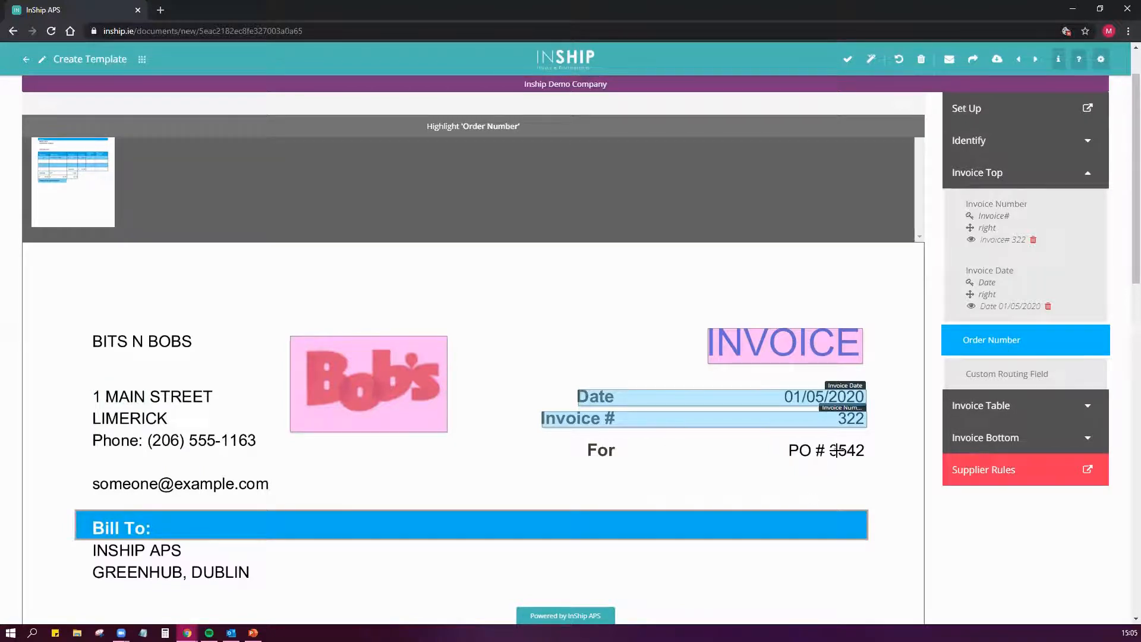
pyautogui.moveTo(785, 440); pyautogui.dragTo(871, 461)
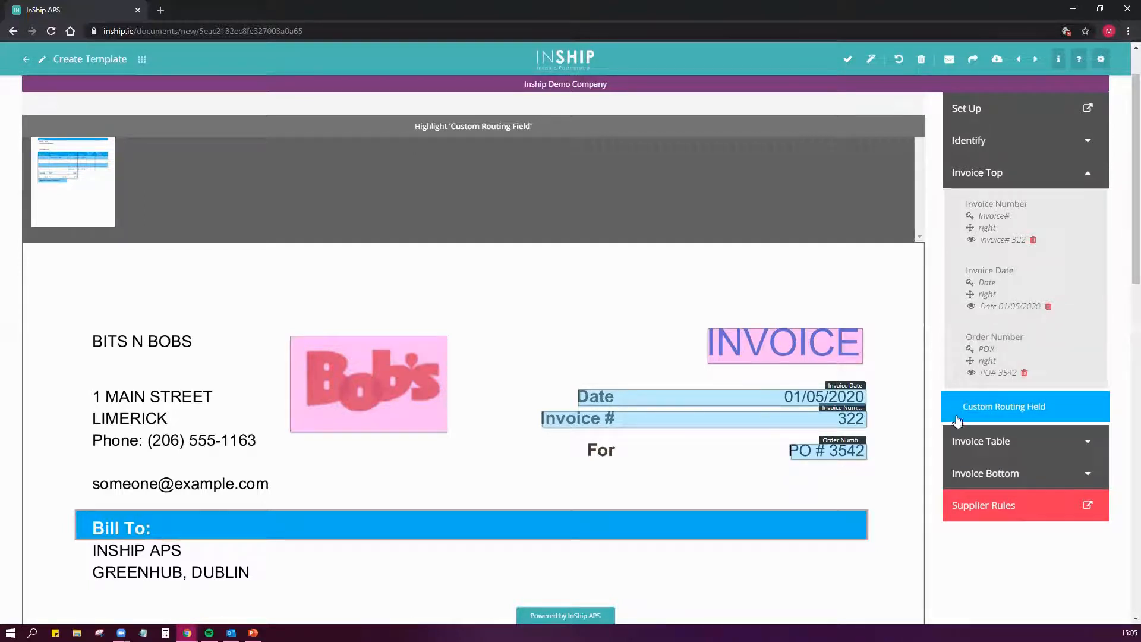
# - Map the invoice table's Quantity field to the first three rows below the Quantity heading
pyautogui.click(962, 441)
pyautogui.scroll(-4, 893, 454)
pyautogui.scroll(-3, 892, 454)
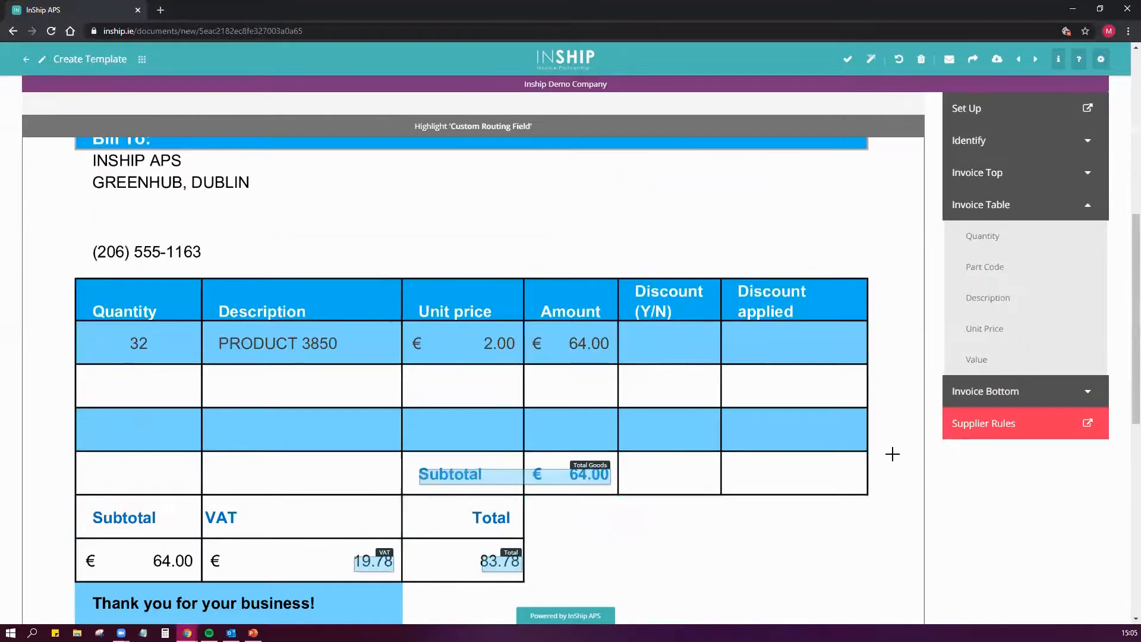
pyautogui.click(998, 241)
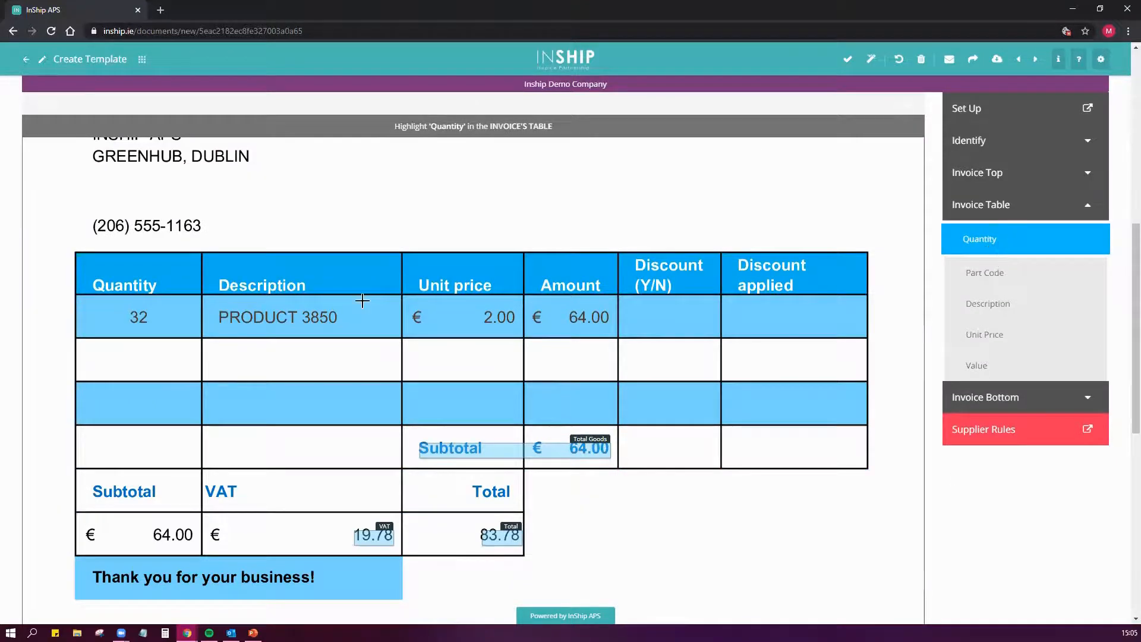
pyautogui.moveTo(76, 295); pyautogui.dragTo(203, 425)
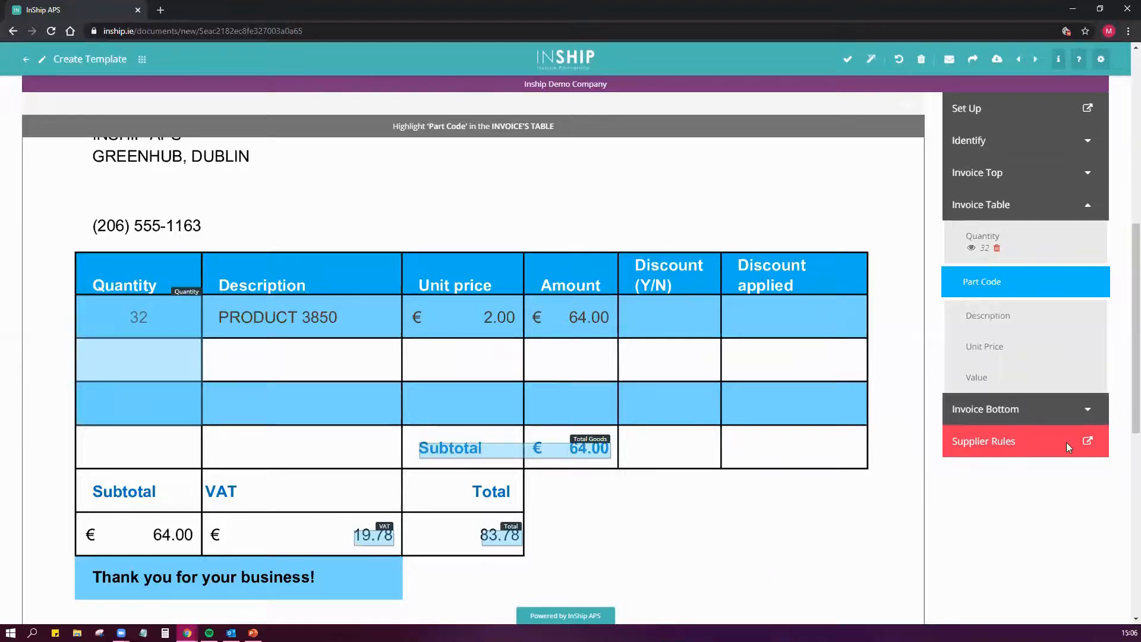
# - Map Description, Unit Price and Value to the Description, Unit price and Amount columns, leaving Part Code unmapped
pyautogui.click(1022, 324)
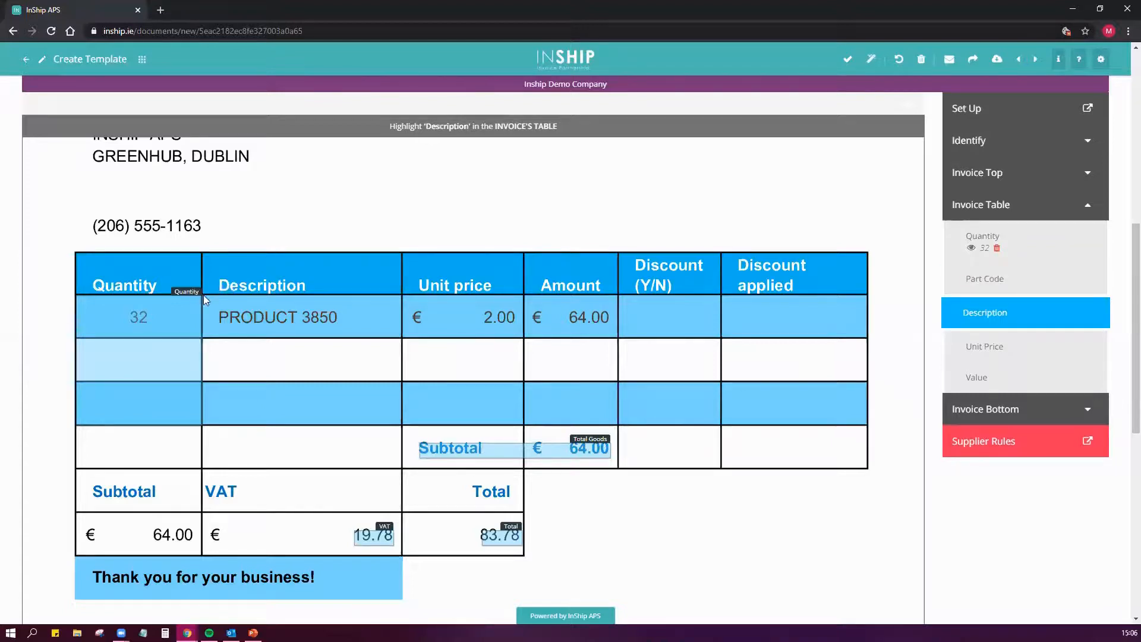
pyautogui.moveTo(203, 293); pyautogui.dragTo(523, 303)
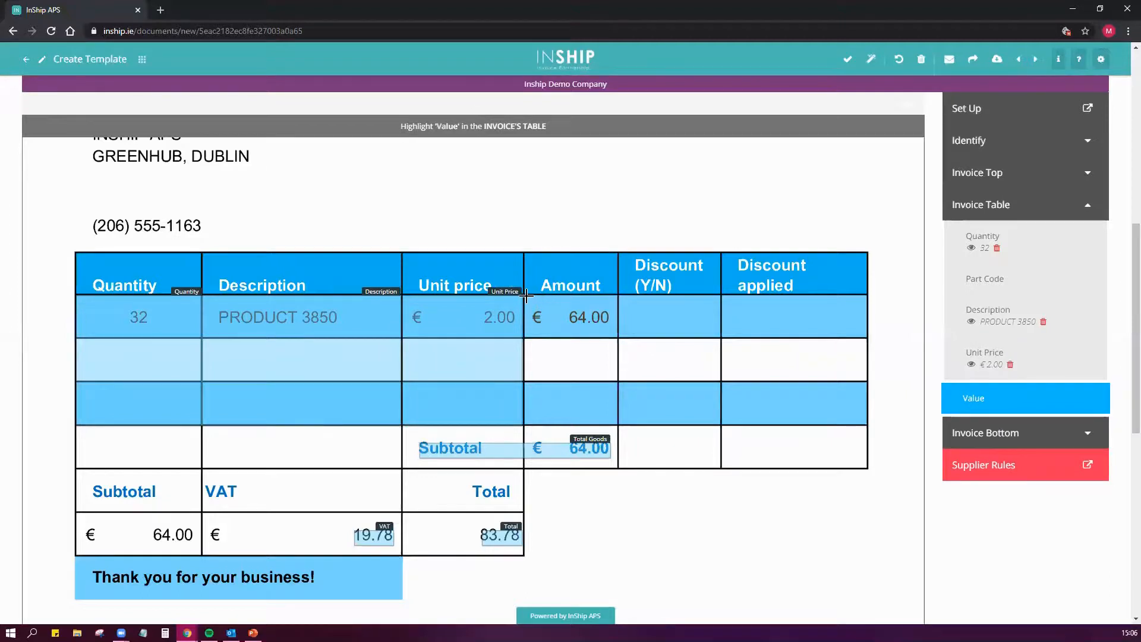
pyautogui.moveTo(526, 295); pyautogui.dragTo(617, 297)
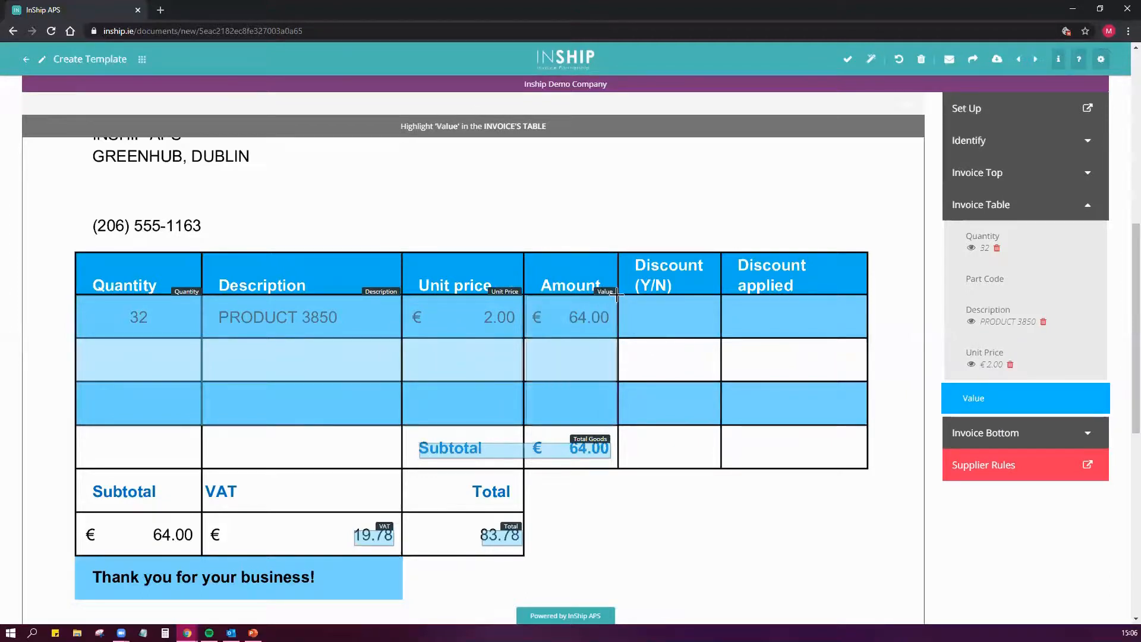
# - Remap Total Goods to the Subtotal label and the 64.00 amount beneath it in the summary row
pyautogui.scroll(-2, 696, 505)
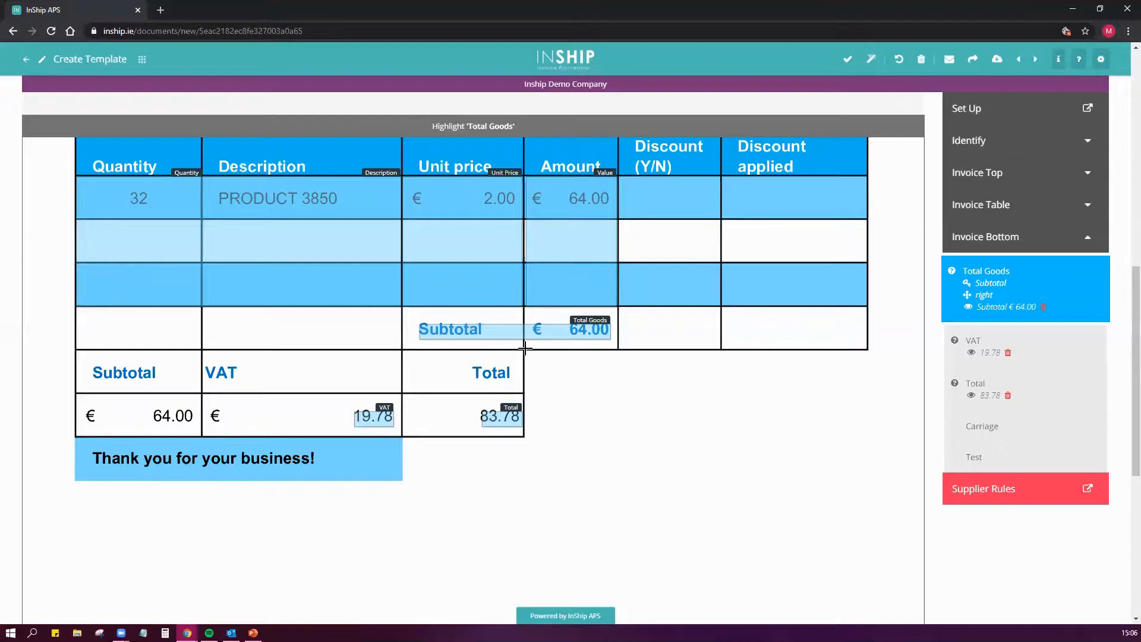
pyautogui.click(546, 334)
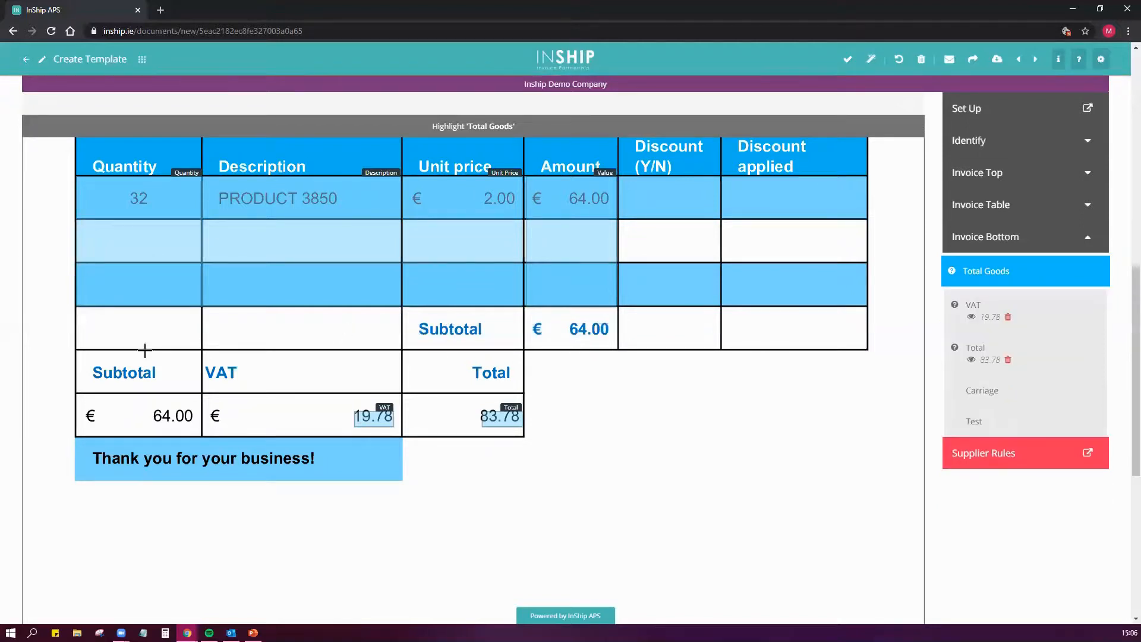
pyautogui.moveTo(78, 353); pyautogui.dragTo(194, 429)
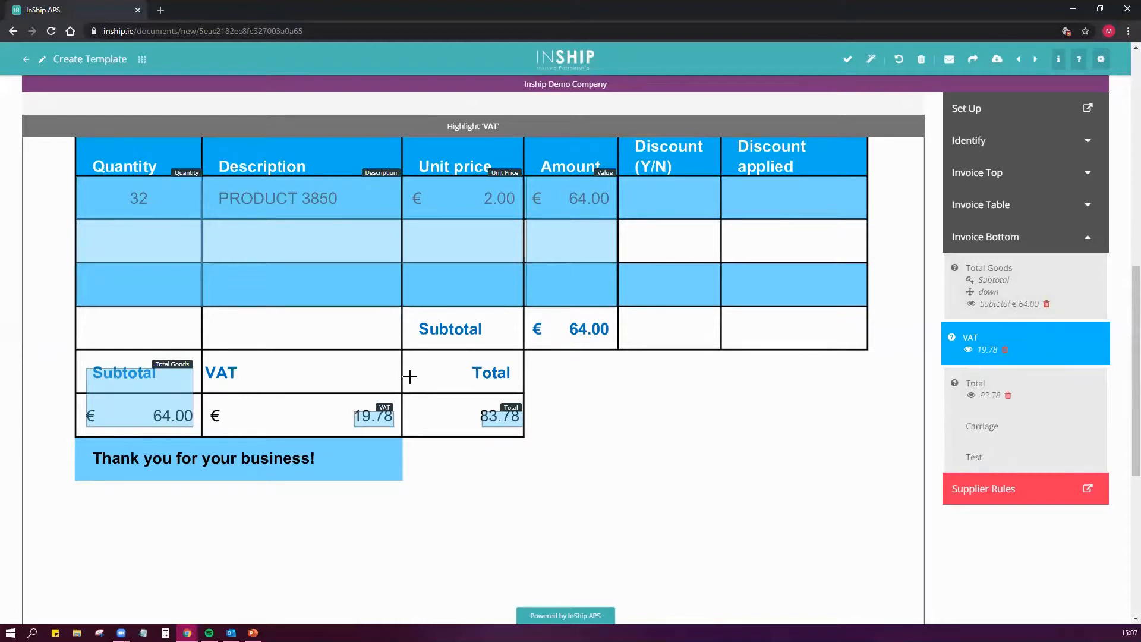
# - Remap VAT and Total to their summary labels together with the amounts 19.78 and 83.78 beneath them
pyautogui.click(1005, 350)
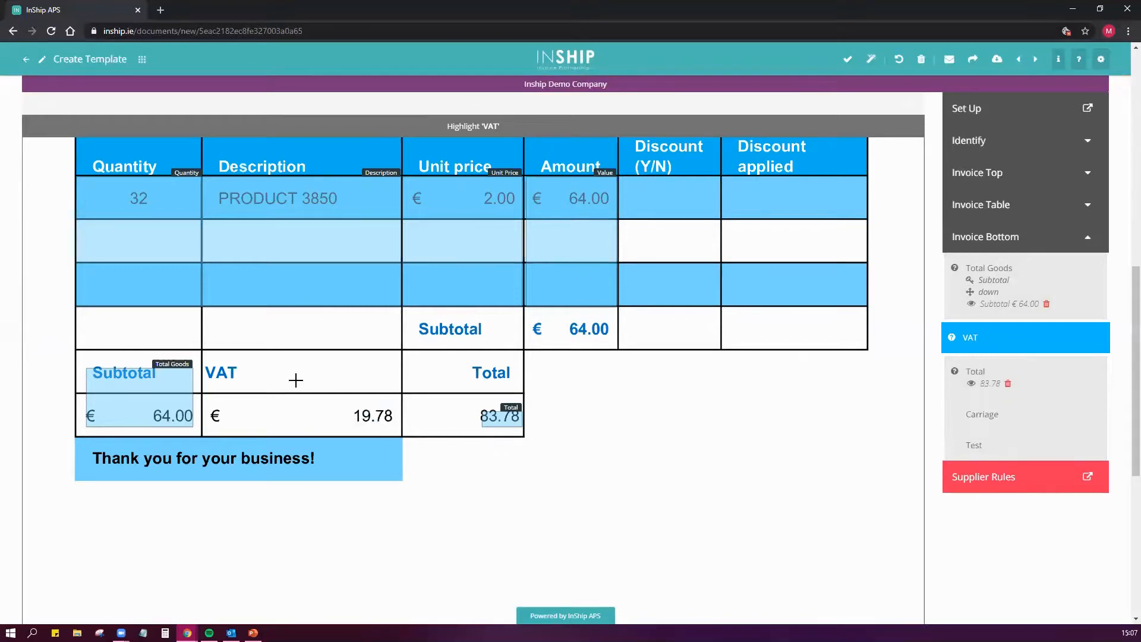
pyautogui.moveTo(206, 363); pyautogui.dragTo(397, 431)
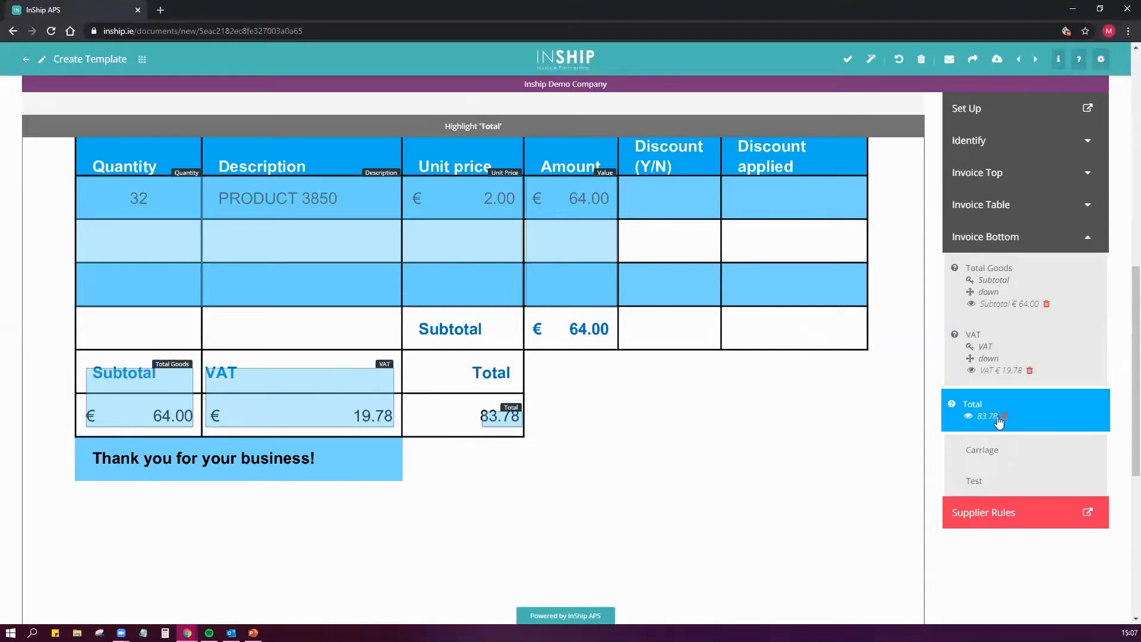
pyautogui.click(501, 421)
pyautogui.moveTo(469, 363); pyautogui.dragTo(522, 433)
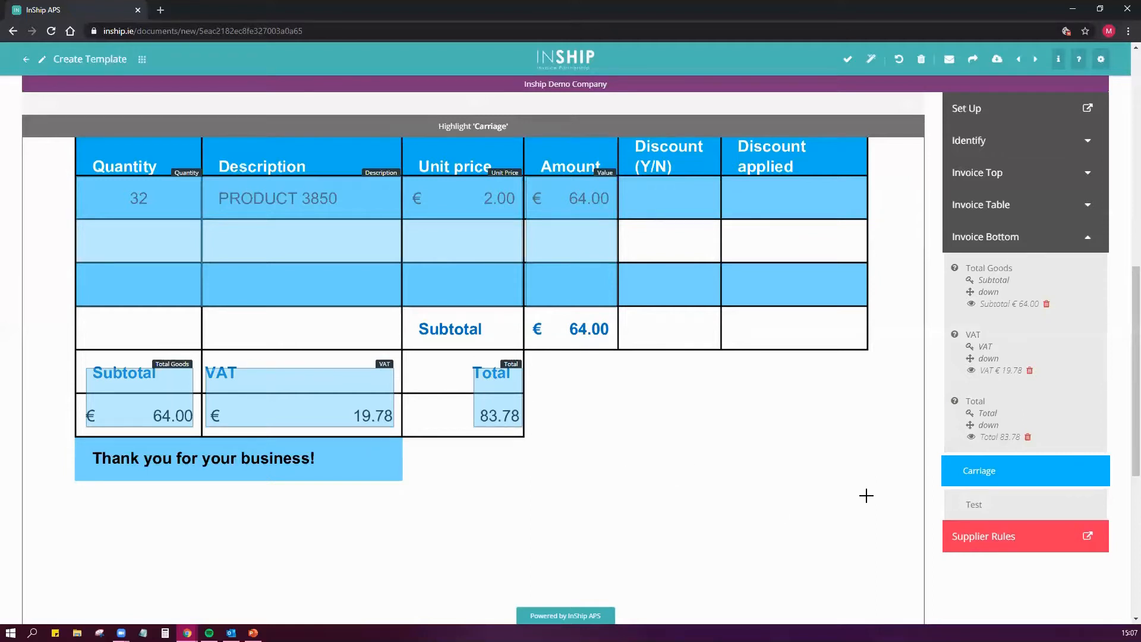
# - Set the supplier rules' process type to PO - Processed via PO Number and finish the template
pyautogui.click(1007, 538)
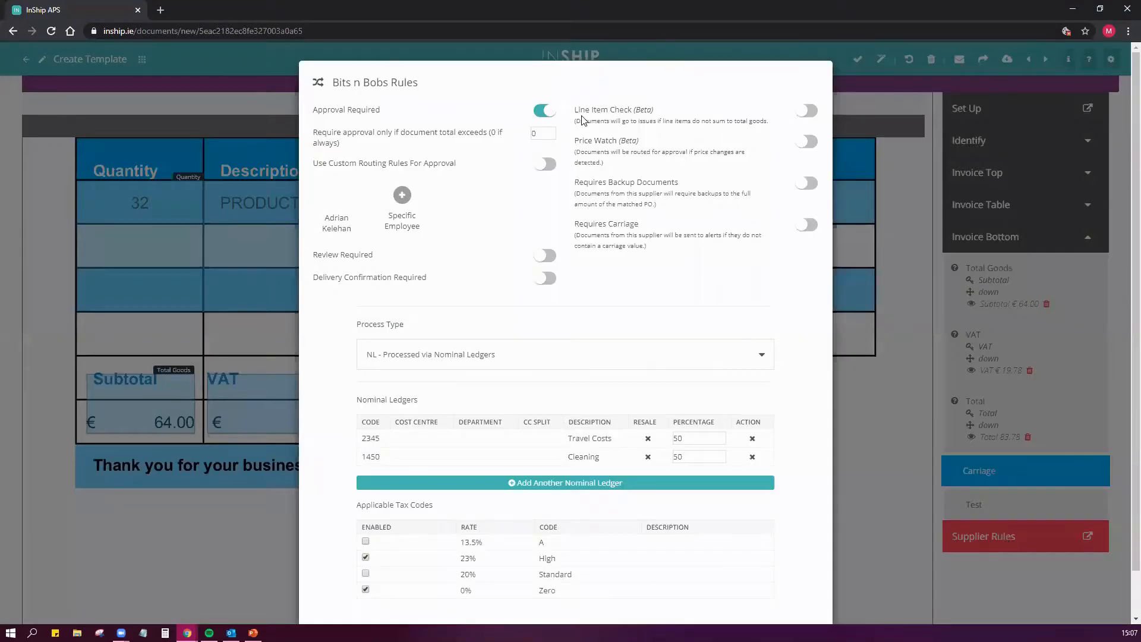
pyautogui.scroll(-1, 845, 347)
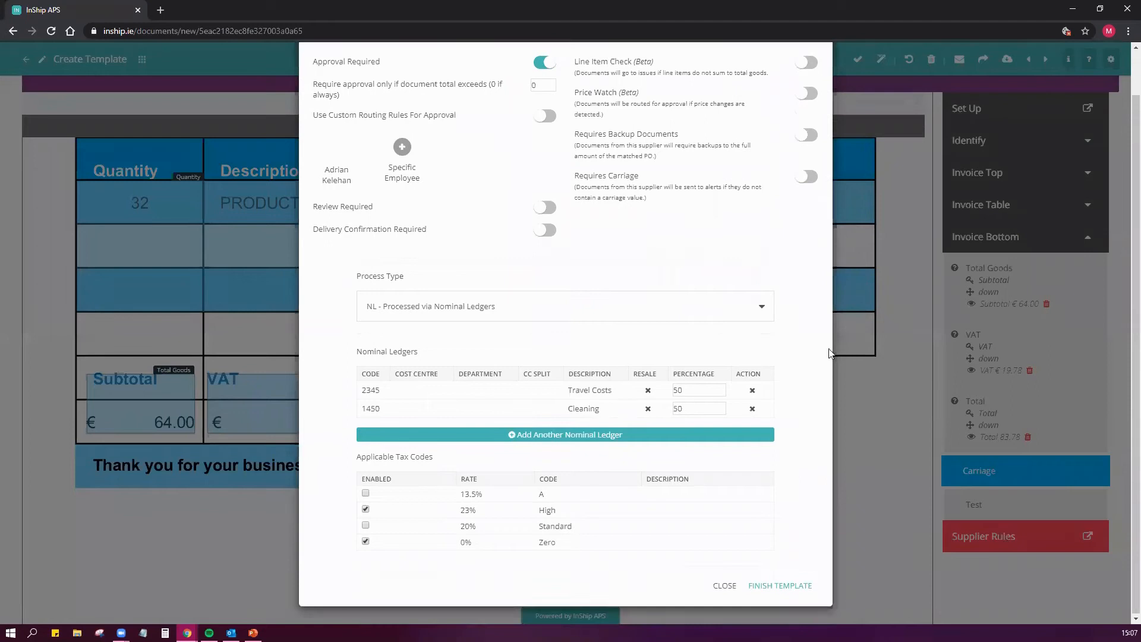
pyautogui.click(650, 311)
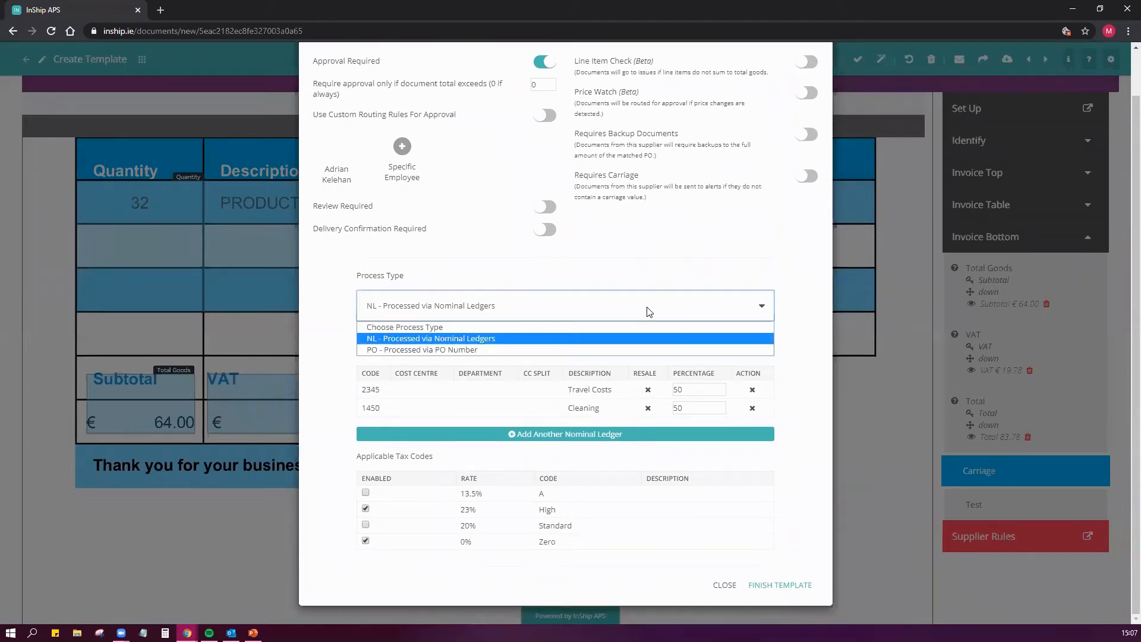
pyautogui.click(467, 350)
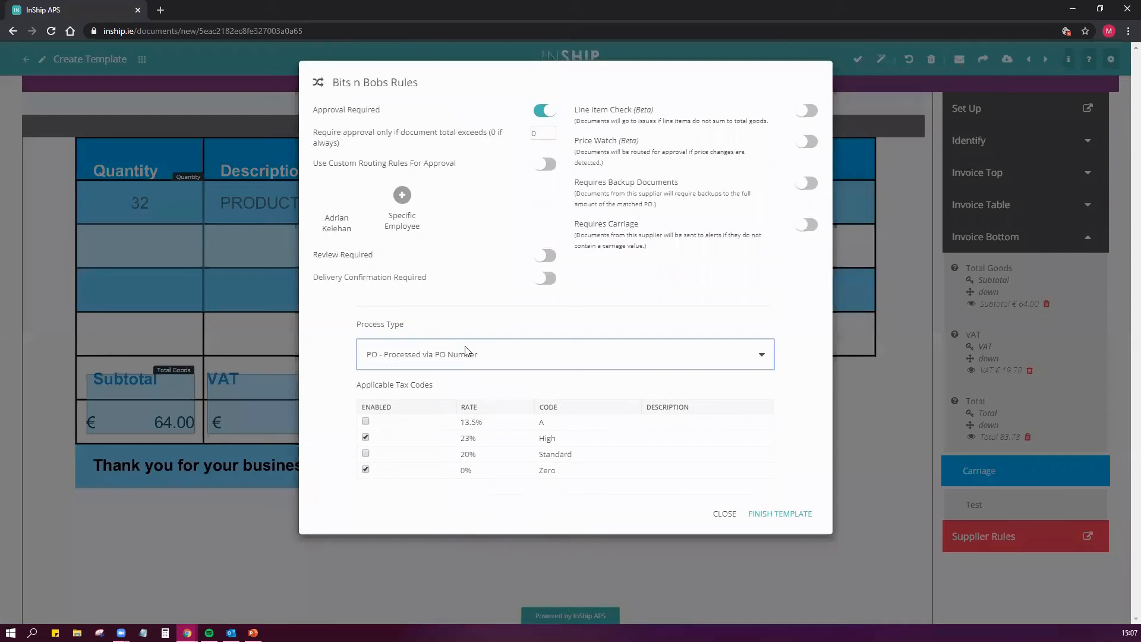
pyautogui.click(787, 514)
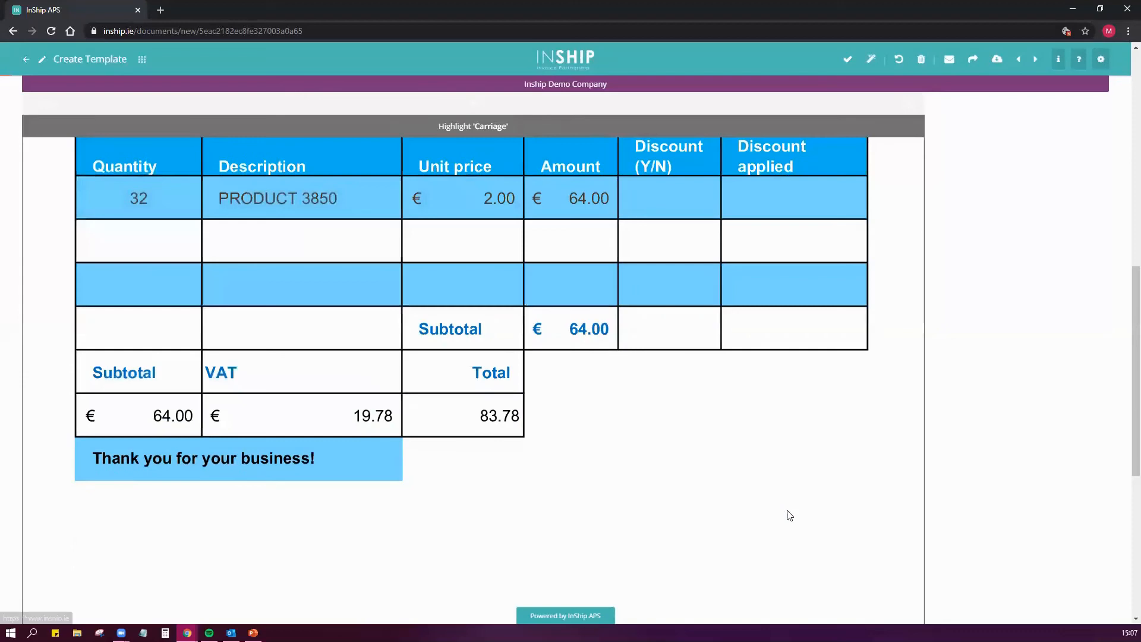